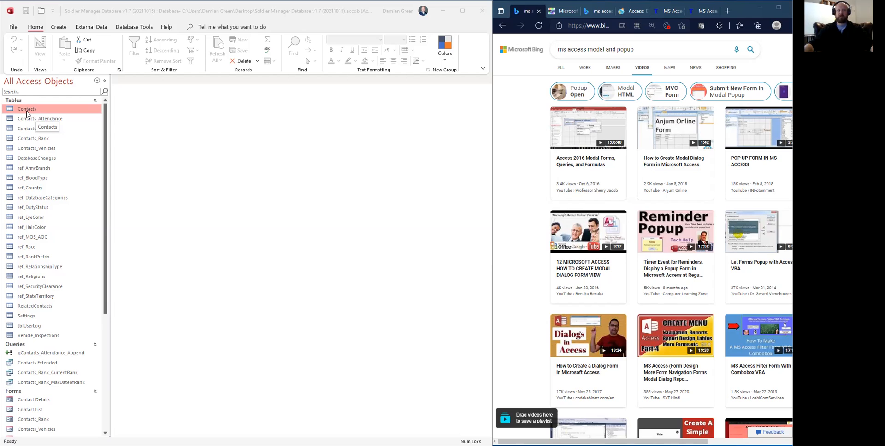
View the Contacts table's field structure in Design View, and close the table.
{"action": "right_click", "coordinate": [28, 115]}
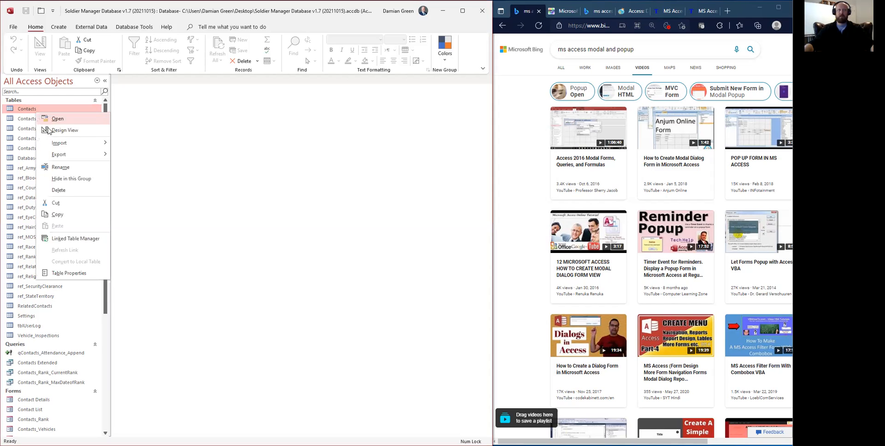
{"action": "left_click", "coordinate": [53, 131]}
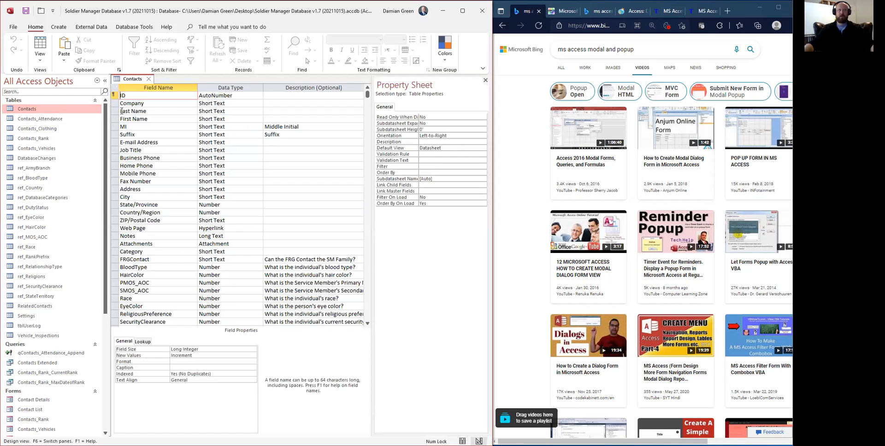
{"action": "left_click", "coordinate": [149, 81]}
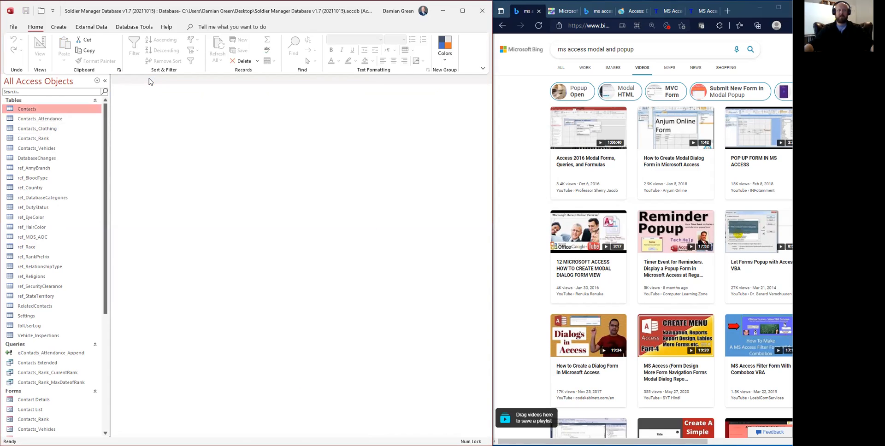
Open the Contacts_Rank table in Design View, examine its Rank and DateofRank fields alongside the ref_RankPrefix table, and close it.
{"action": "left_click", "coordinate": [46, 141]}
{"action": "right_click", "coordinate": [46, 142]}
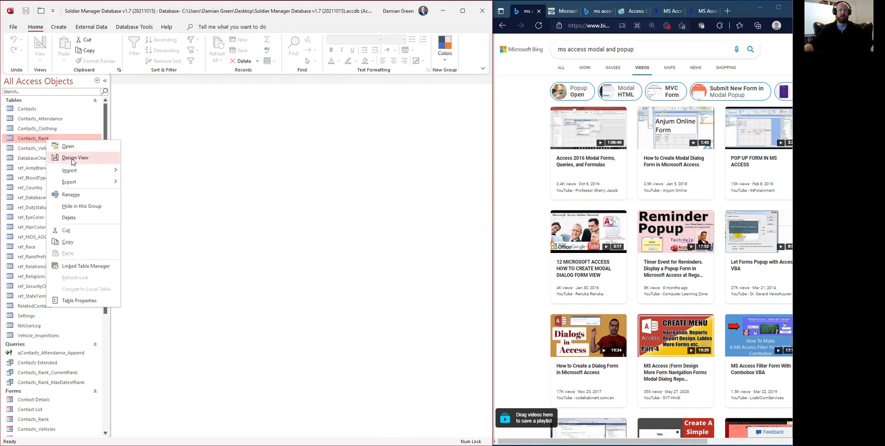
{"action": "left_click", "coordinate": [73, 158]}
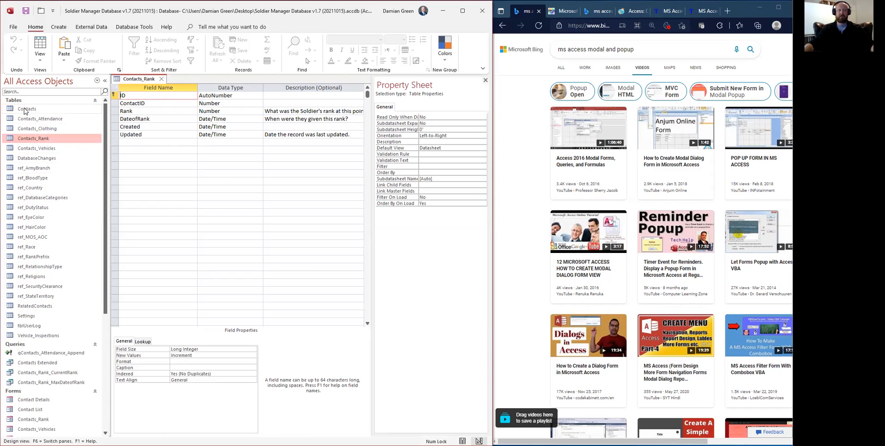
{"action": "left_click", "coordinate": [156, 111]}
{"action": "left_click", "coordinate": [115, 111]}
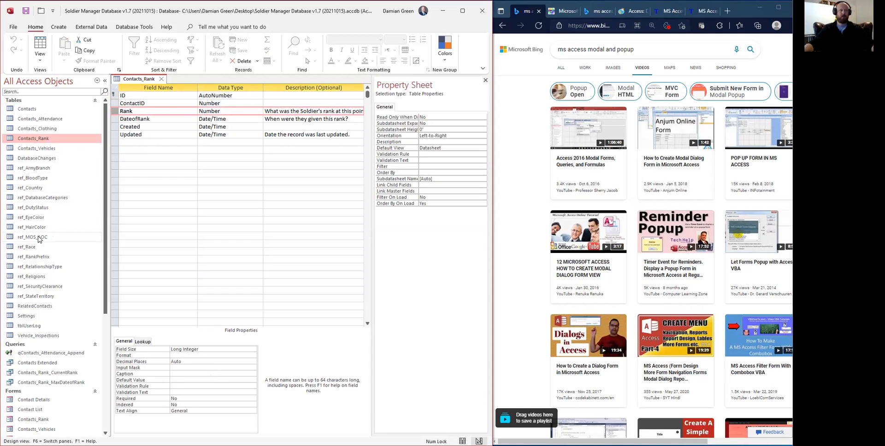
{"action": "left_click", "coordinate": [37, 261]}
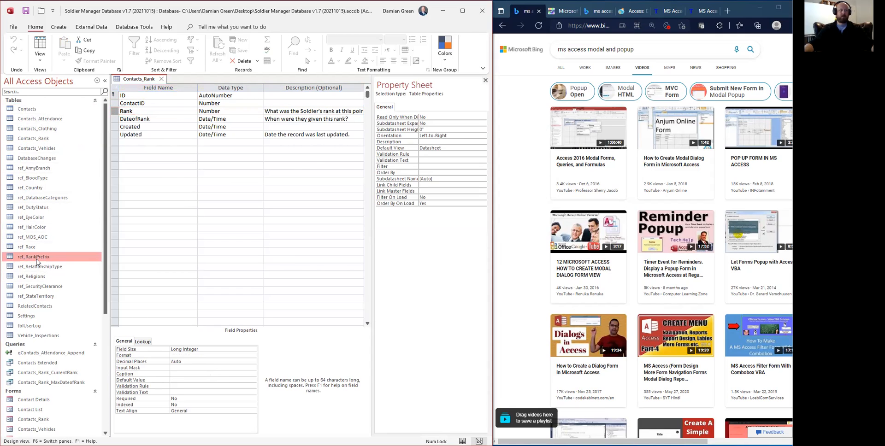
{"action": "left_click", "coordinate": [162, 119]}
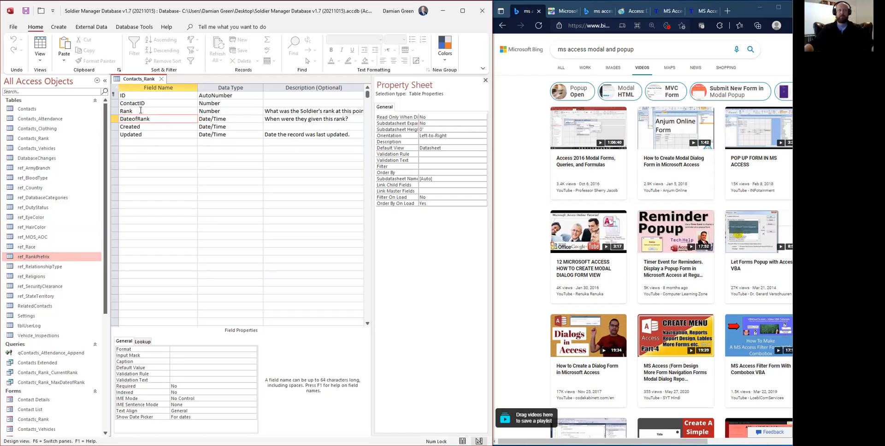
{"action": "left_click", "coordinate": [162, 80]}
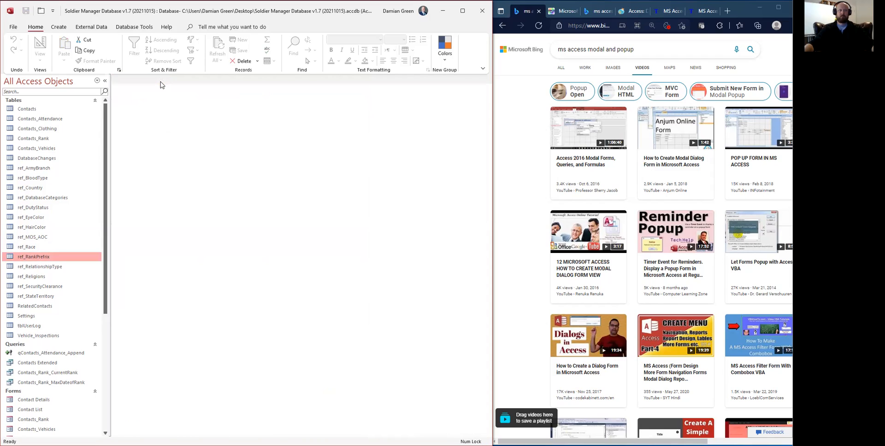
Open the Contacts_Rank form in Design View and compare its Rank, DateofRank and ContactID controls with the available fields.
{"action": "right_click", "coordinate": [45, 422]}
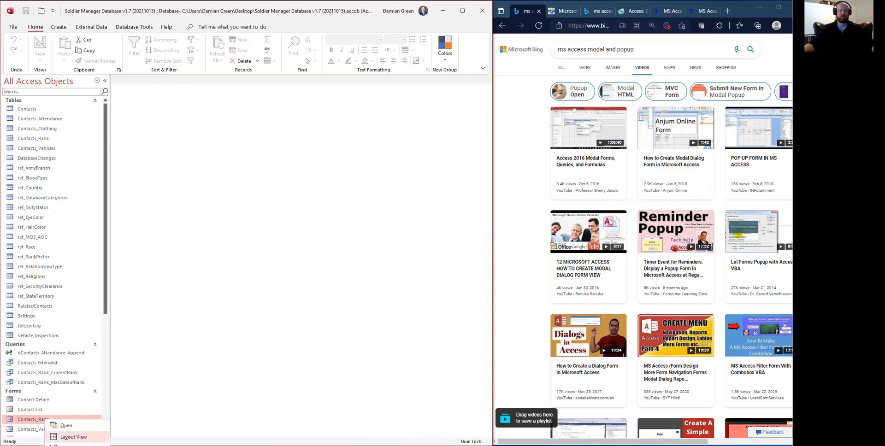
{"action": "left_click", "coordinate": [72, 445]}
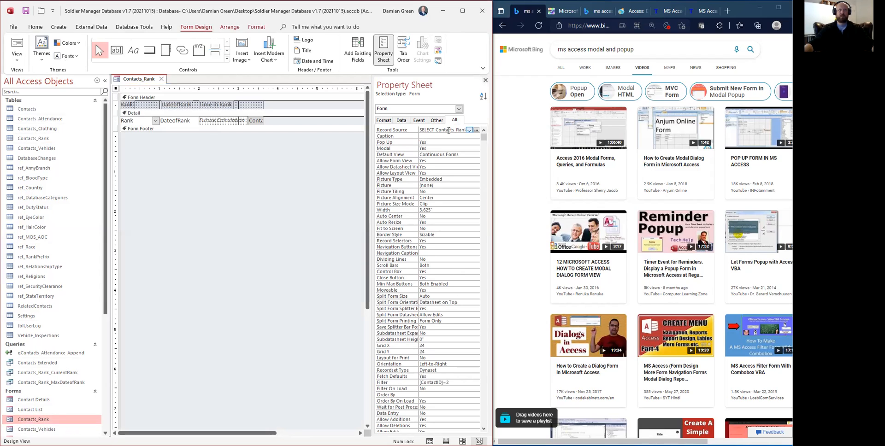
{"action": "left_click", "coordinate": [357, 49]}
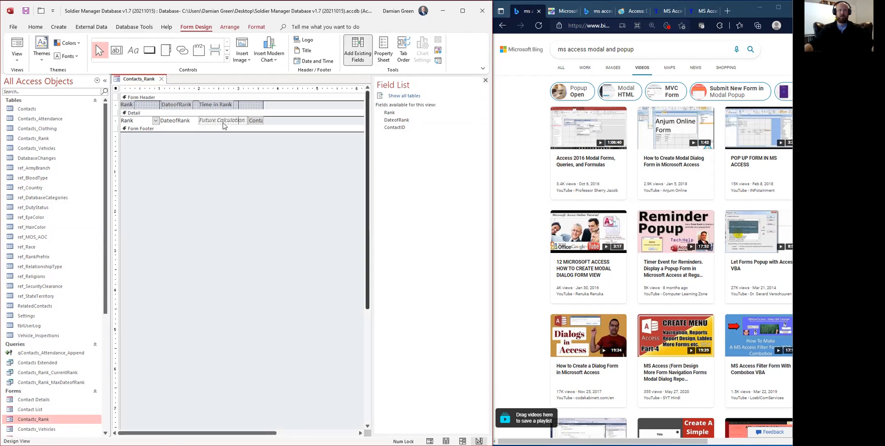
{"action": "left_click", "coordinate": [138, 121]}
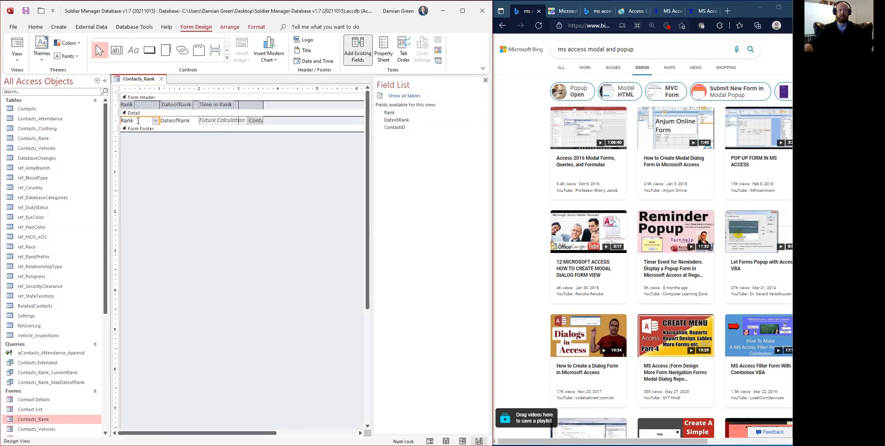
{"action": "left_click", "coordinate": [180, 121]}
{"action": "left_click", "coordinate": [256, 121]}
Inspect the ContactID text box's data properties, including its default value and lock setting, and close the Contacts_Rank form.
{"action": "left_click", "coordinate": [383, 51]}
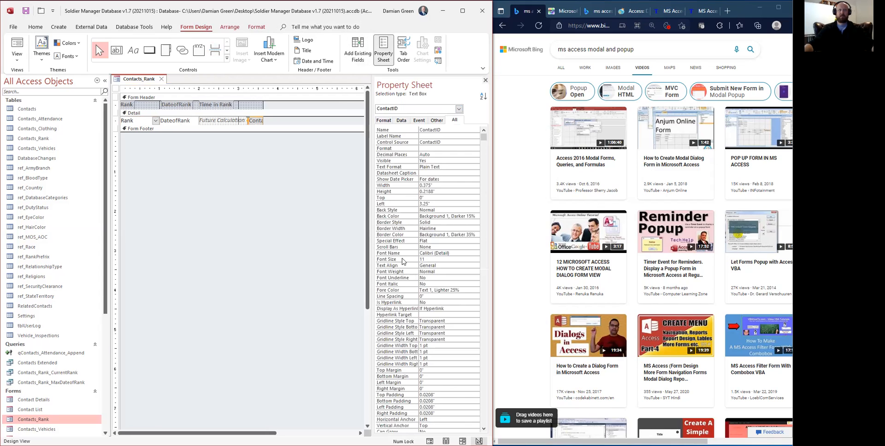
{"action": "left_click", "coordinate": [400, 120]}
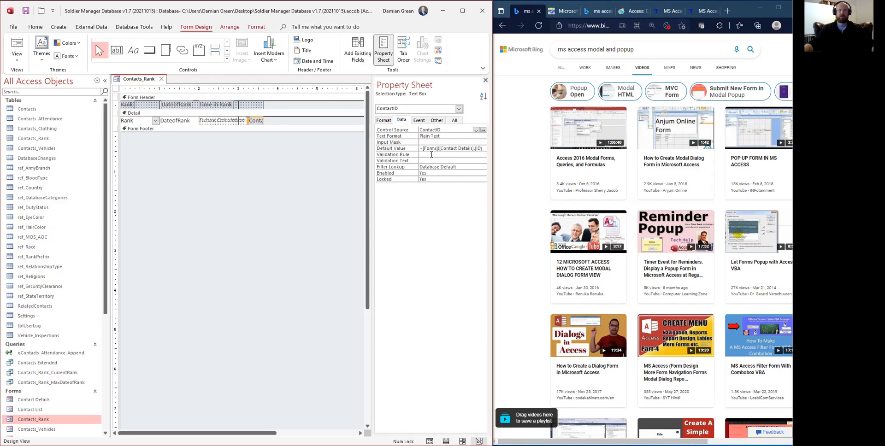
{"action": "left_click", "coordinate": [434, 179]}
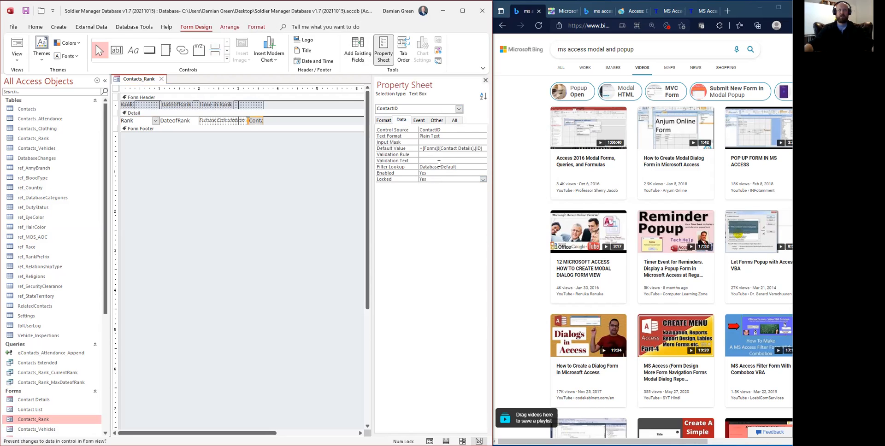
{"action": "left_click", "coordinate": [256, 28]}
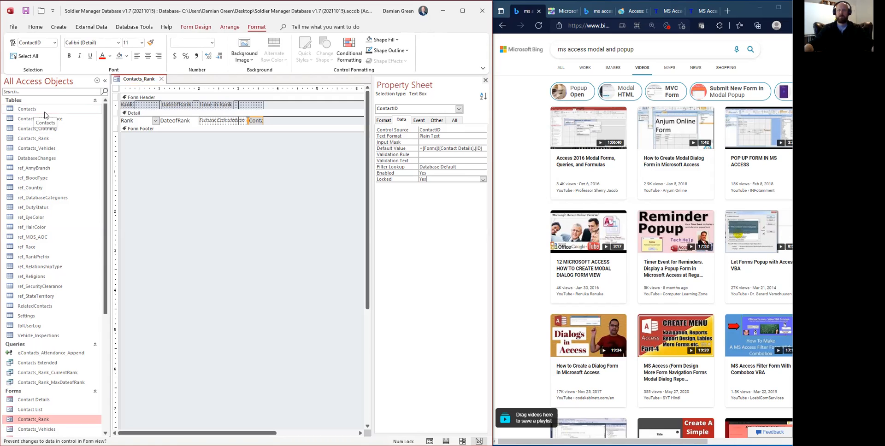
{"action": "left_click", "coordinate": [161, 83]}
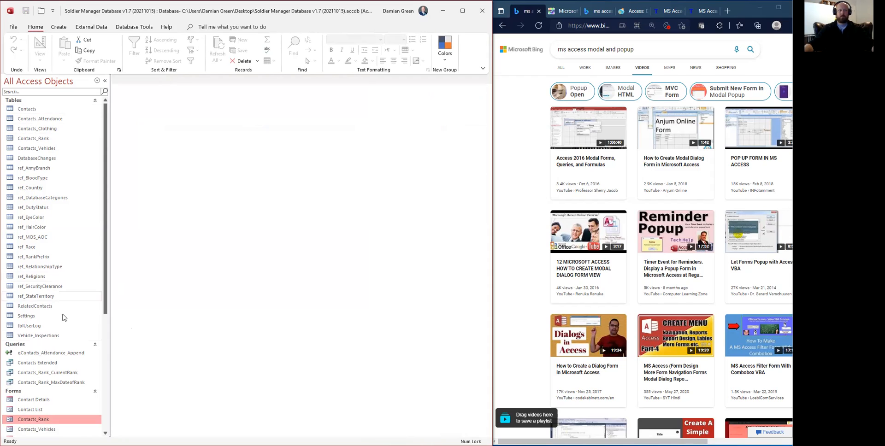
Open the Contact Details form and its rank history, and inspect the rank choices and date picker on the new row.
{"action": "double_click", "coordinate": [43, 401]}
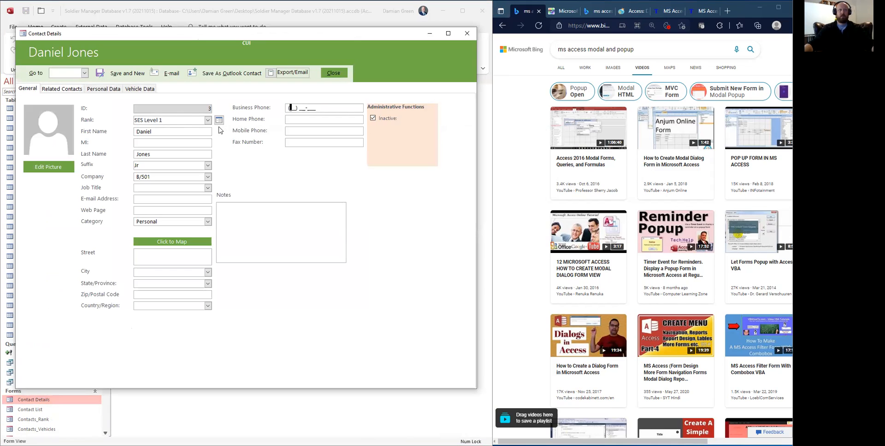
{"action": "left_click", "coordinate": [218, 120]}
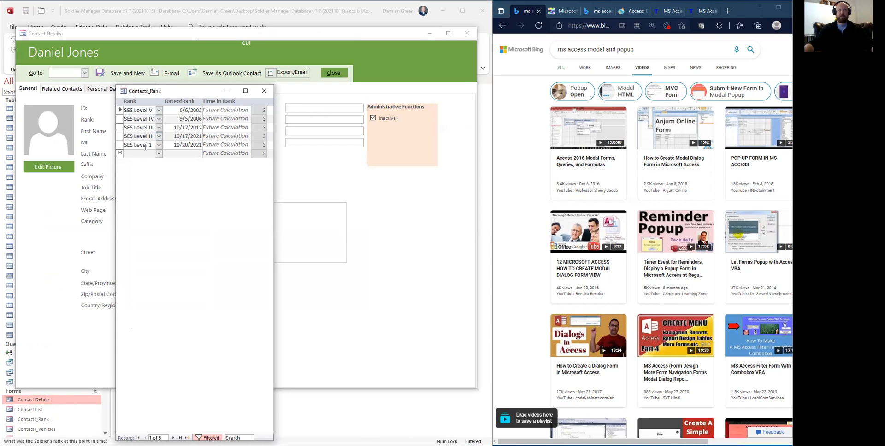
{"action": "left_click", "coordinate": [159, 154]}
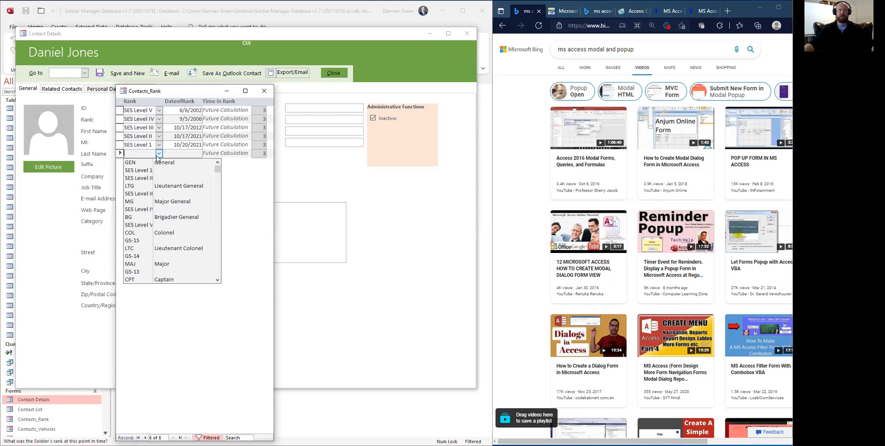
{"action": "left_click", "coordinate": [182, 154]}
{"action": "left_click", "coordinate": [207, 154]}
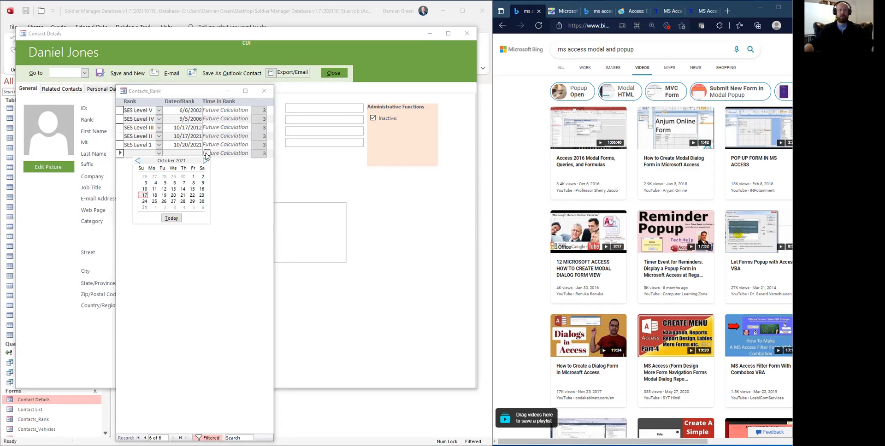
{"action": "left_click", "coordinate": [209, 155]}
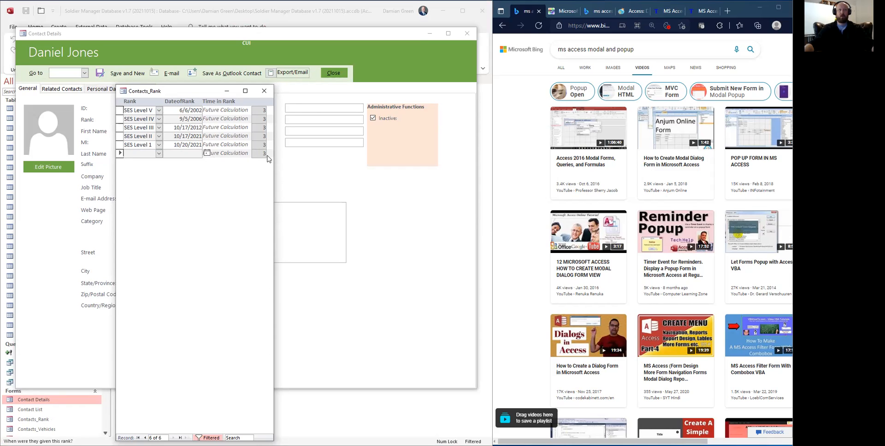
Uncover the contact's current rank behind the rank history window, and close both the rank history and Contact Details forms.
{"action": "left_click_drag", "start_coordinate": [189, 85], "coordinate": [211, 164]}
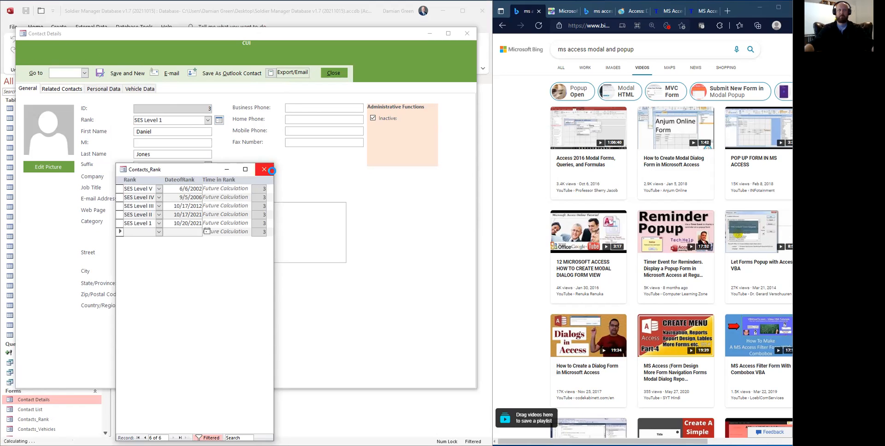
{"action": "left_click", "coordinate": [273, 173]}
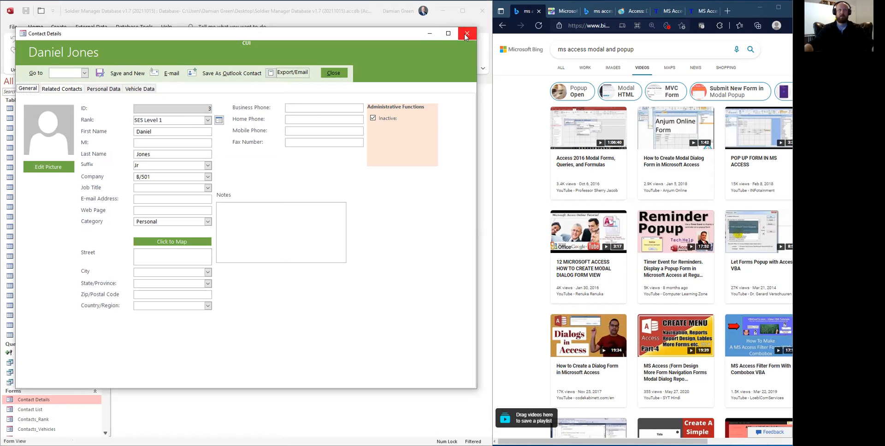
{"action": "left_click", "coordinate": [465, 35]}
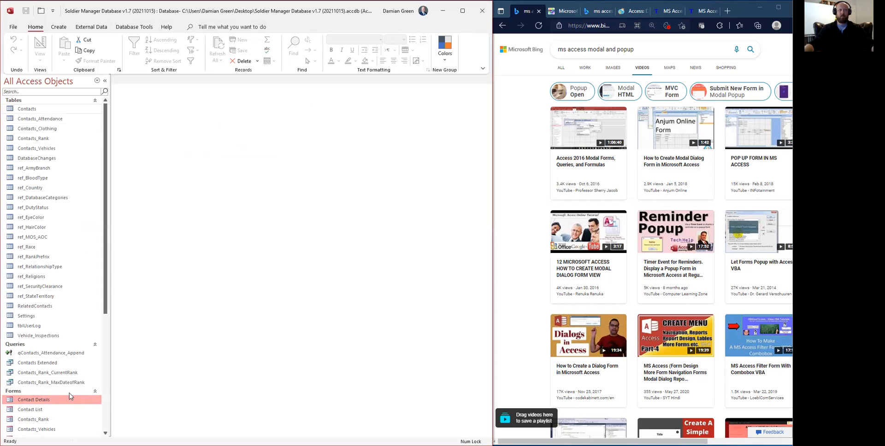
Examine the grouping and Max total in the Contacts_Rank_MaxDateofRank query's design, and close the query.
{"action": "left_click", "coordinate": [61, 384]}
{"action": "right_click", "coordinate": [62, 383]}
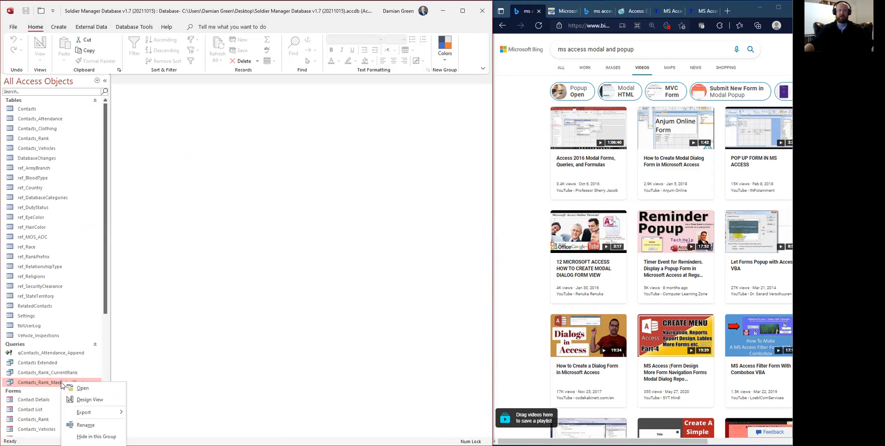
{"action": "left_click", "coordinate": [79, 400]}
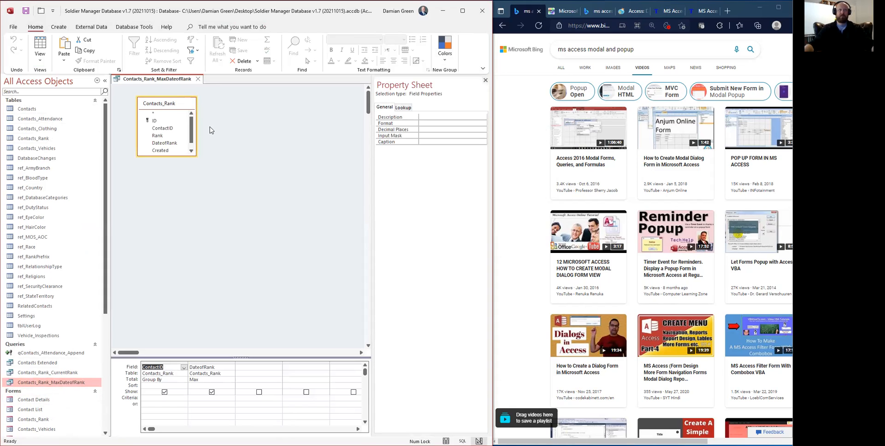
{"action": "left_click", "coordinate": [59, 28]}
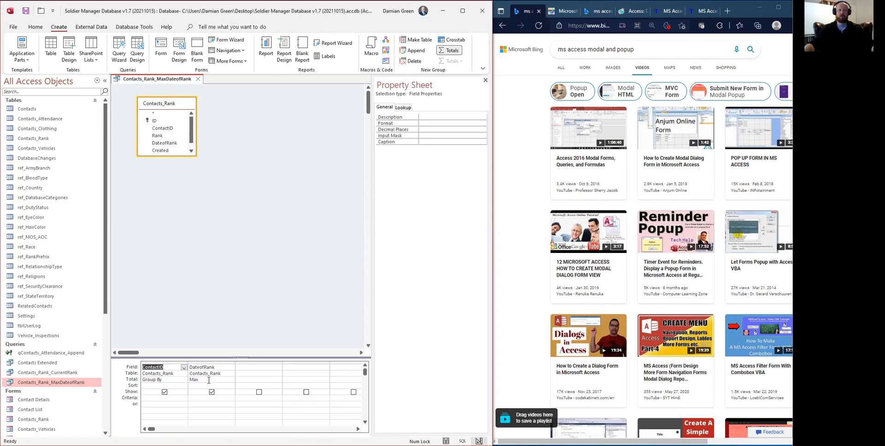
{"action": "left_click", "coordinate": [199, 81]}
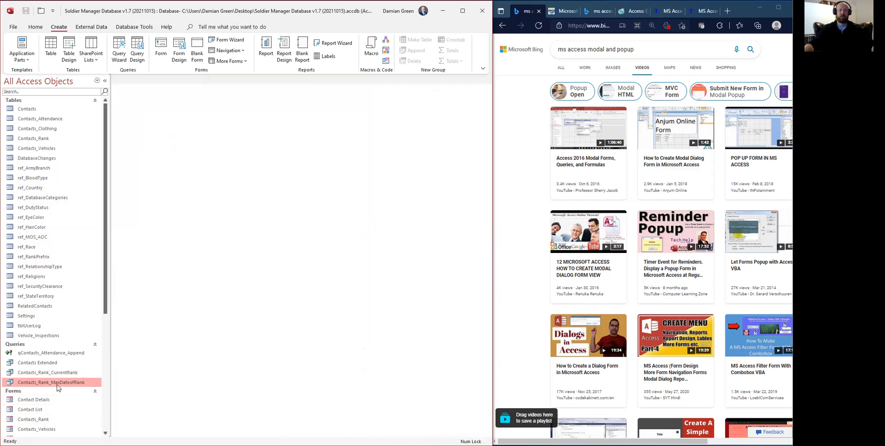
Open the Contacts_Rank_CurrentRank query in Design View and examine how Contacts_Rank_MaxDateofRank joins to Contacts_Rank.
{"action": "left_click", "coordinate": [60, 376]}
{"action": "right_click", "coordinate": [59, 375]}
{"action": "left_click", "coordinate": [87, 391]}
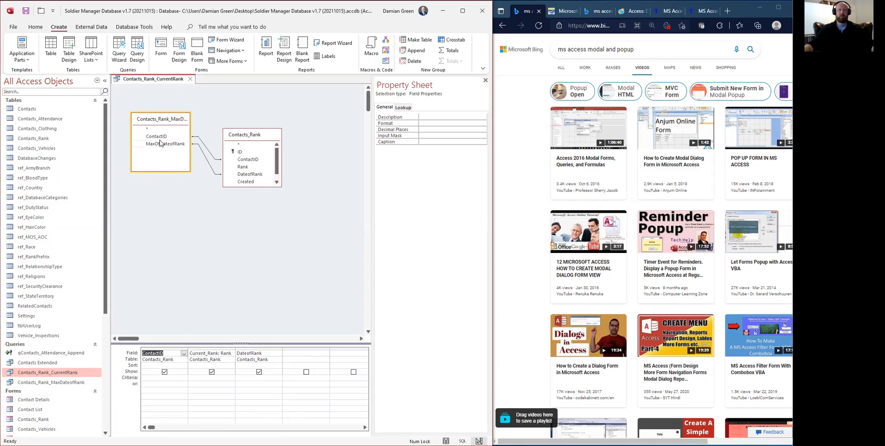
{"action": "mouse_move", "coordinate": [152, 146]}
{"action": "left_click", "coordinate": [246, 160]}
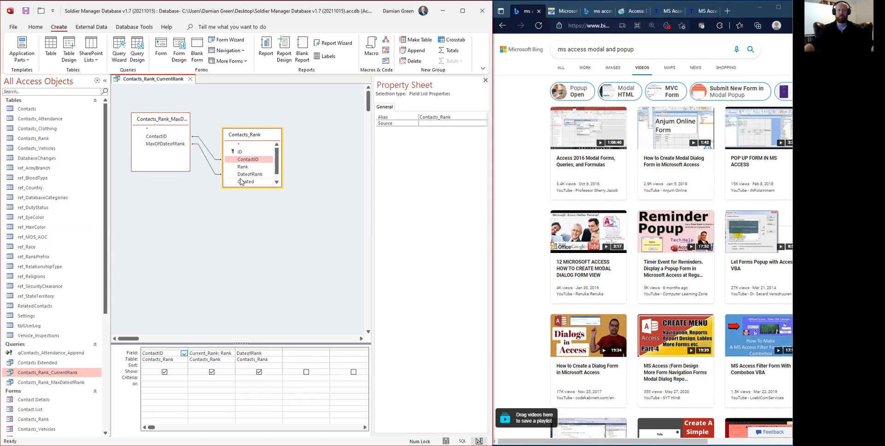
View the Contacts_Rank_CurrentRank query's results in Datasheet View, and close the query.
{"action": "left_click", "coordinate": [34, 28]}
{"action": "left_click", "coordinate": [41, 43]}
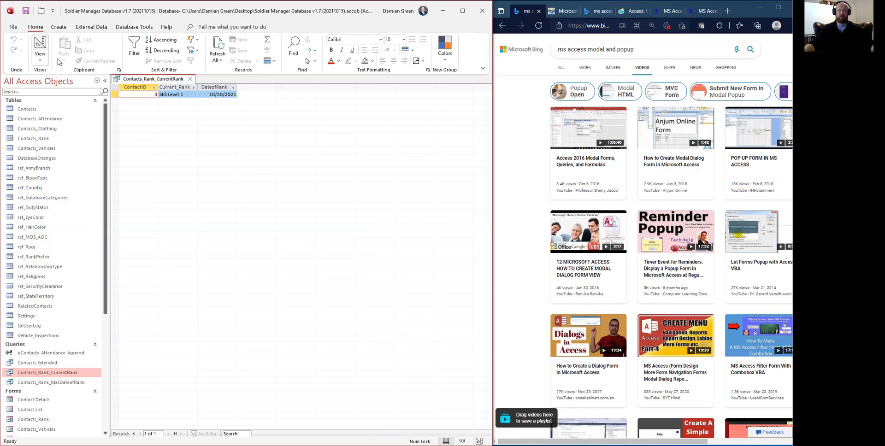
{"action": "left_click", "coordinate": [193, 80]}
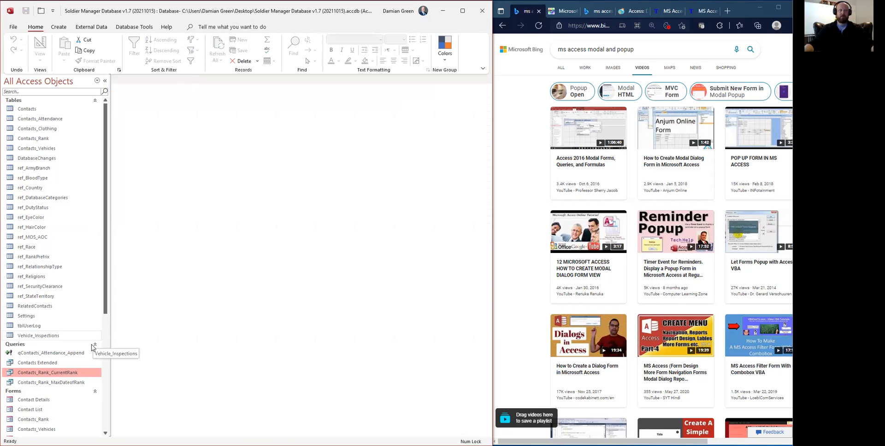
Open the Contacts Extended query in Design View and examine the Rank field's DLookUp expression in the Expression Builder.
{"action": "left_click", "coordinate": [48, 364]}
{"action": "right_click", "coordinate": [47, 365]}
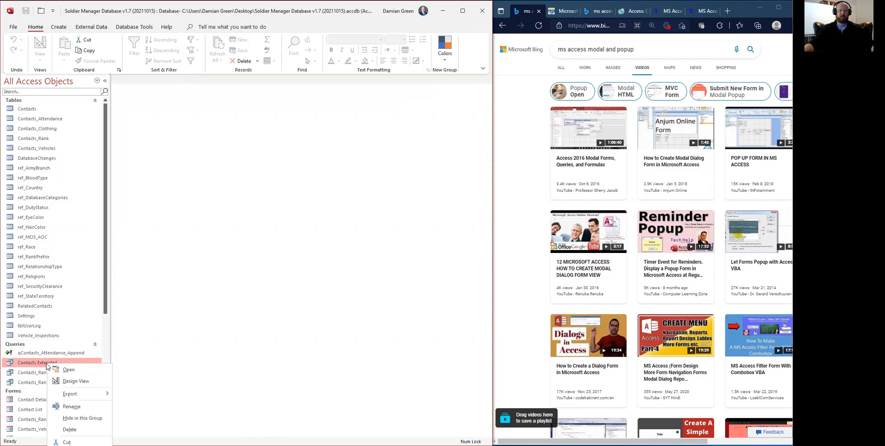
{"action": "left_click", "coordinate": [84, 382]}
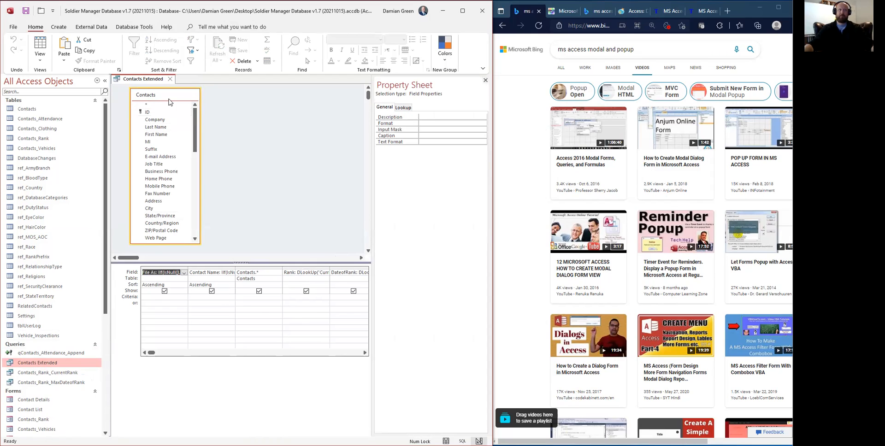
{"action": "left_click", "coordinate": [297, 273]}
{"action": "right_click", "coordinate": [297, 272]}
{"action": "left_click", "coordinate": [319, 329]}
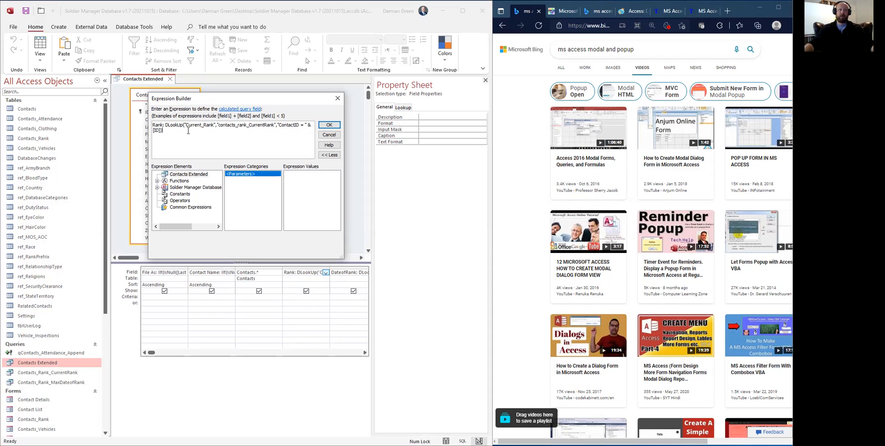
{"action": "left_click", "coordinate": [329, 125]}
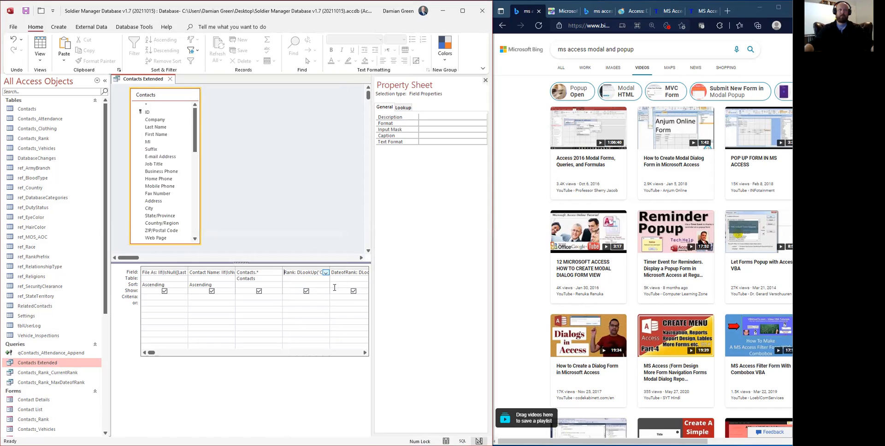
Examine the DateofRank field's DLookUp expression in the Expression Builder.
{"action": "right_click", "coordinate": [342, 272]}
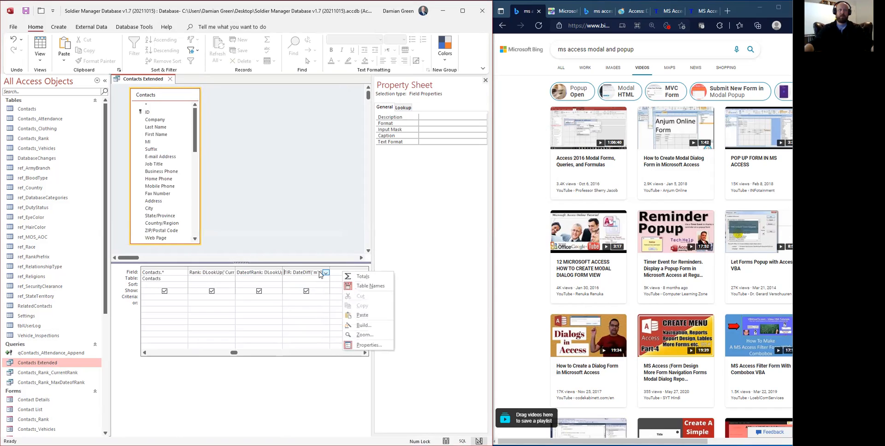
{"action": "left_click", "coordinate": [259, 273]}
{"action": "right_click", "coordinate": [259, 274]}
{"action": "left_click", "coordinate": [279, 328]}
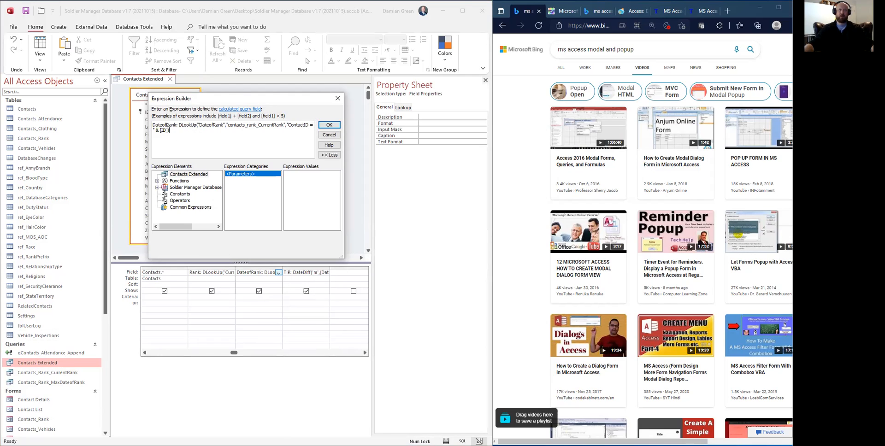
{"action": "left_click", "coordinate": [334, 126]}
Examine the TIR field's DateDiff expression in the Expression Builder.
{"action": "left_click", "coordinate": [305, 273]}
{"action": "right_click", "coordinate": [305, 273]}
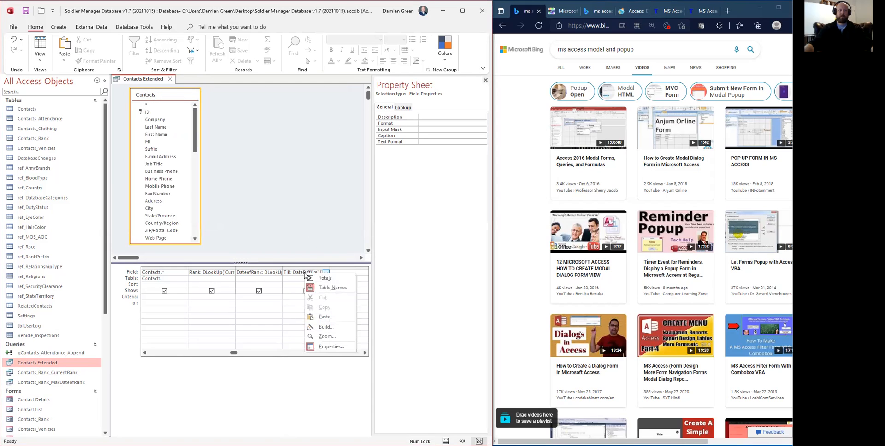
{"action": "left_click", "coordinate": [326, 326]}
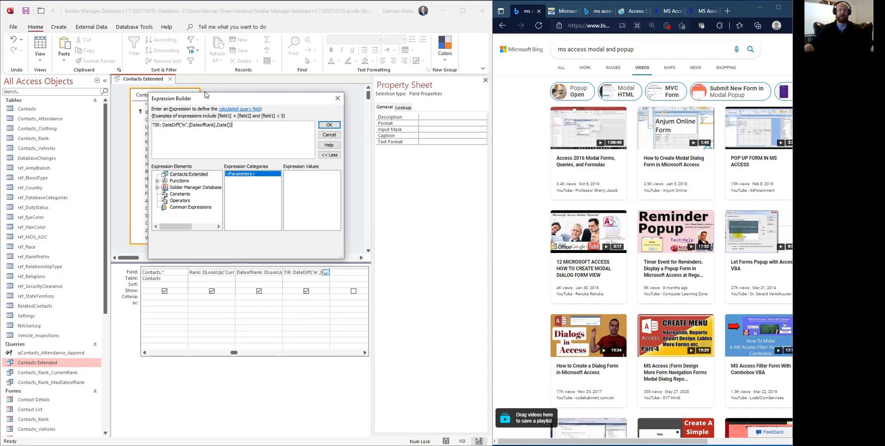
{"action": "left_click_drag", "start_coordinate": [207, 98], "coordinate": [210, 96]}
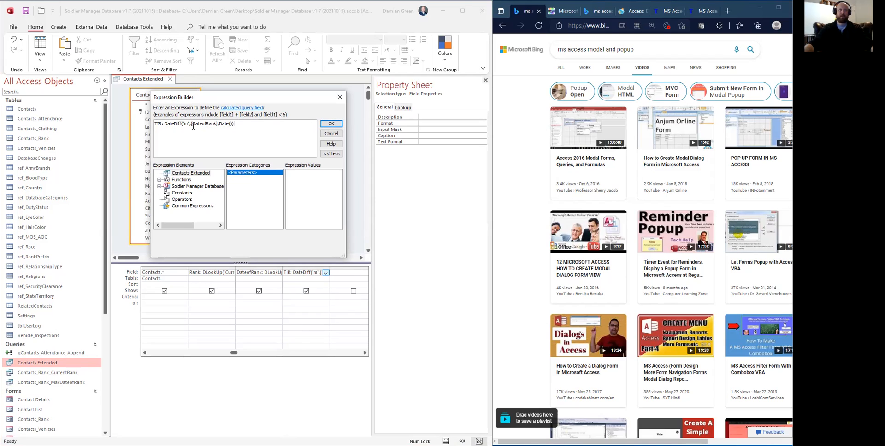
{"action": "left_click", "coordinate": [331, 123]}
View the Rank, DateofRank and TIR columns in Datasheet View, and close the Contacts Extended query with its design saved.
{"action": "left_click", "coordinate": [40, 42]}
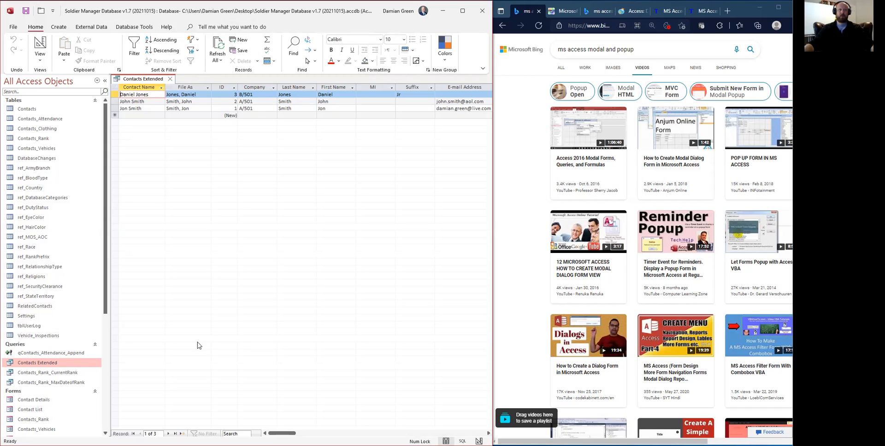
{"action": "left_click_drag", "start_coordinate": [282, 433], "coordinate": [451, 433]}
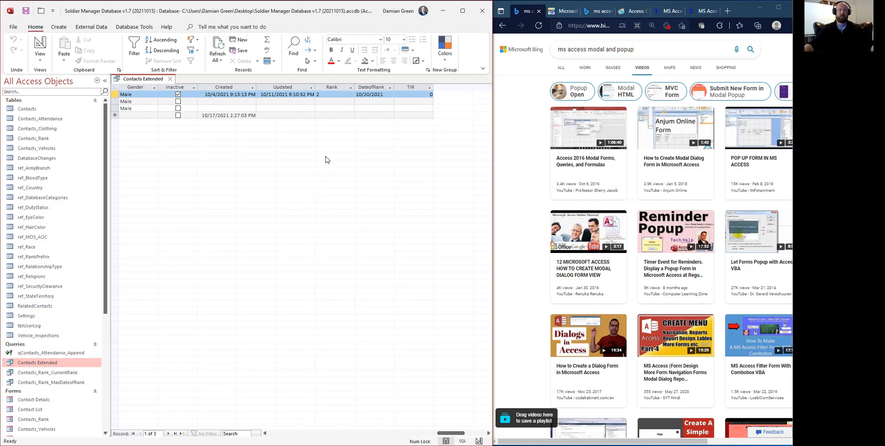
{"action": "left_click", "coordinate": [328, 94]}
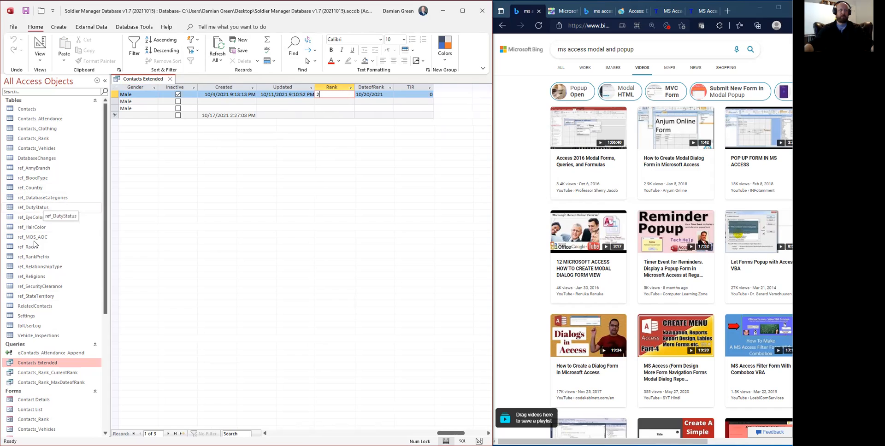
{"action": "left_click", "coordinate": [33, 259]}
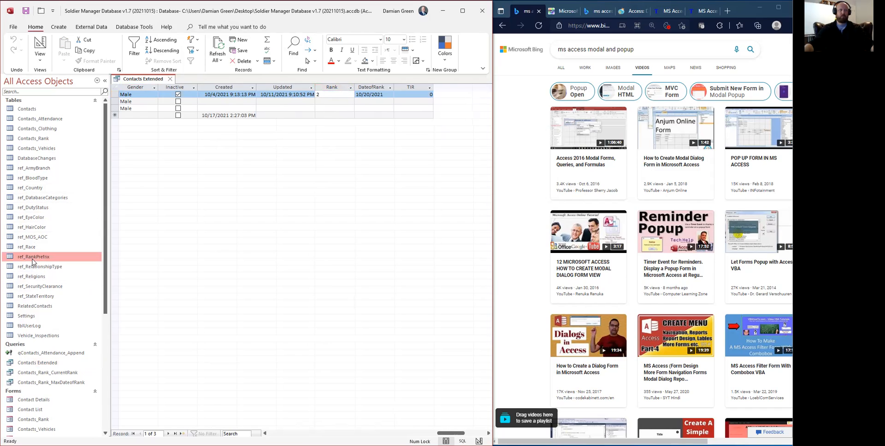
{"action": "left_click", "coordinate": [377, 88]}
{"action": "left_click", "coordinate": [414, 89]}
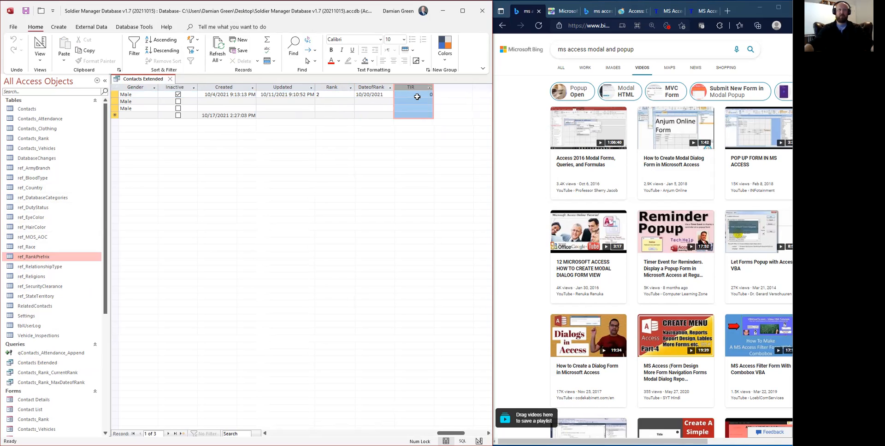
{"action": "left_click", "coordinate": [170, 80]}
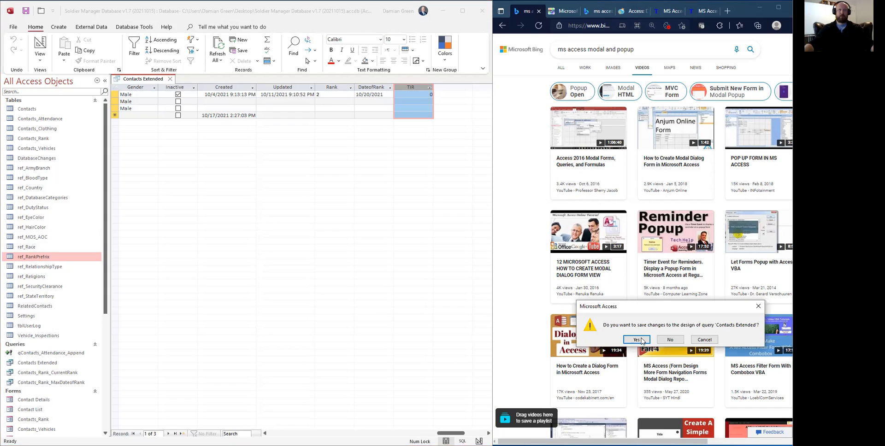
{"action": "left_click", "coordinate": [637, 340]}
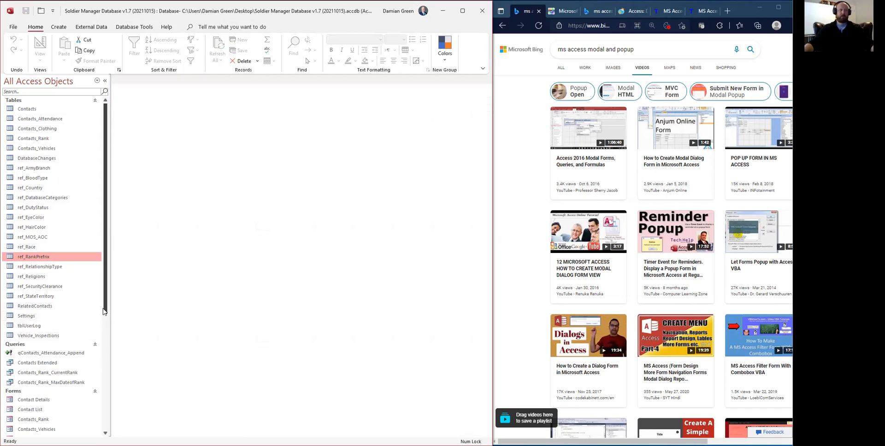
Open the Contact Details form in Design View and examine the Rank combo box's data properties.
{"action": "left_click_drag", "start_coordinate": [106, 308], "coordinate": [116, 365]}
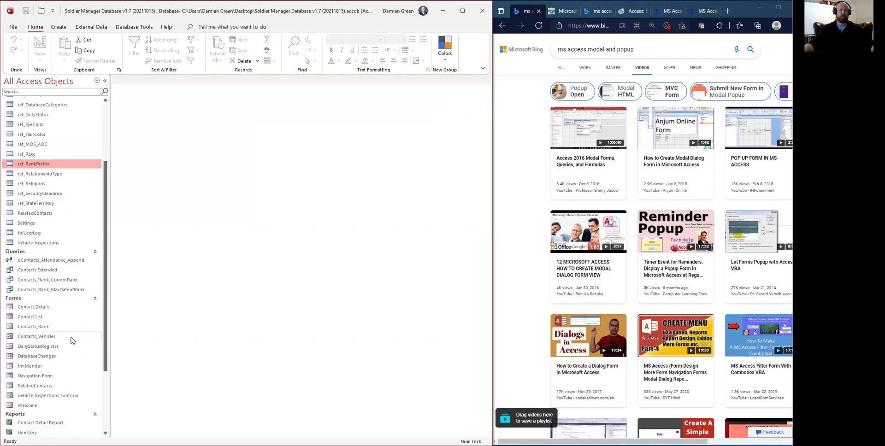
{"action": "left_click", "coordinate": [41, 309]}
{"action": "right_click", "coordinate": [40, 309]}
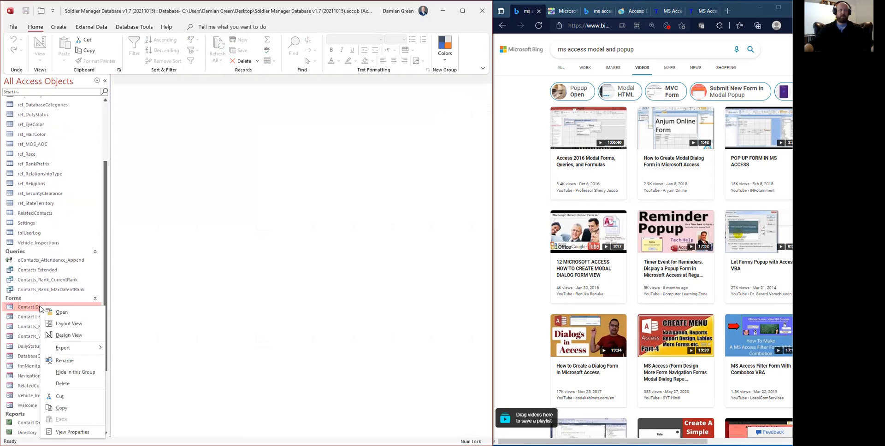
{"action": "left_click", "coordinate": [80, 337]}
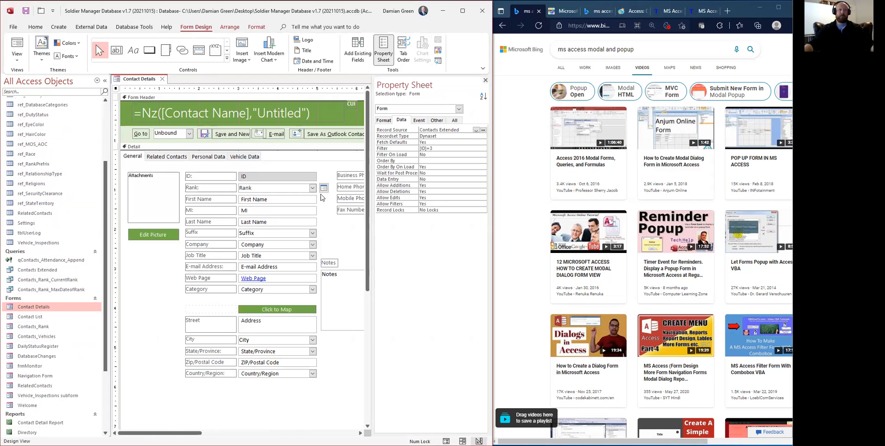
{"action": "left_click", "coordinate": [263, 189]}
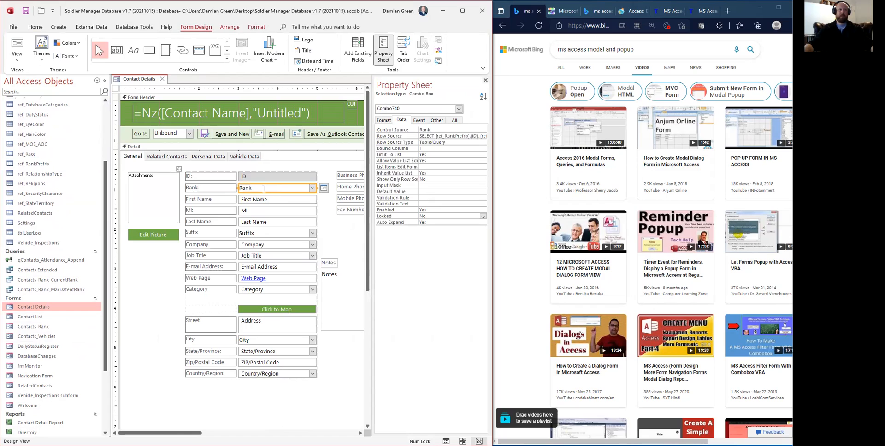
Open the Contacts_Rank form in Design View, examine its Rank combo box's data properties, and close the form.
{"action": "left_click", "coordinate": [33, 328]}
{"action": "right_click", "coordinate": [32, 327]}
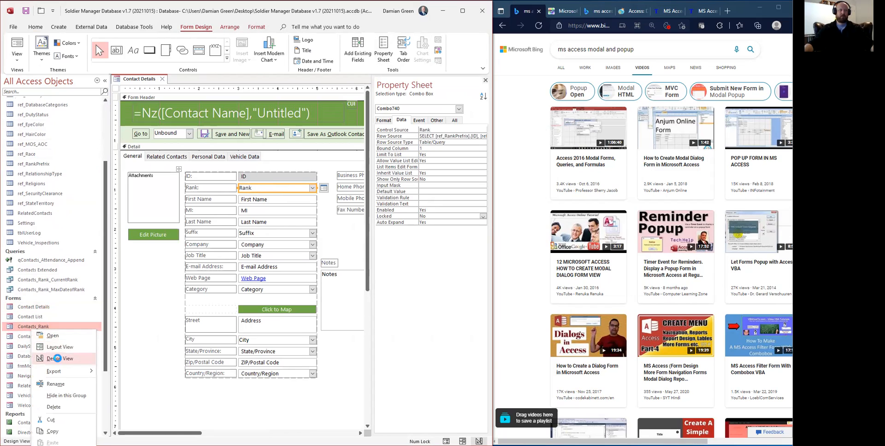
{"action": "left_click", "coordinate": [58, 358]}
{"action": "left_click", "coordinate": [140, 121]}
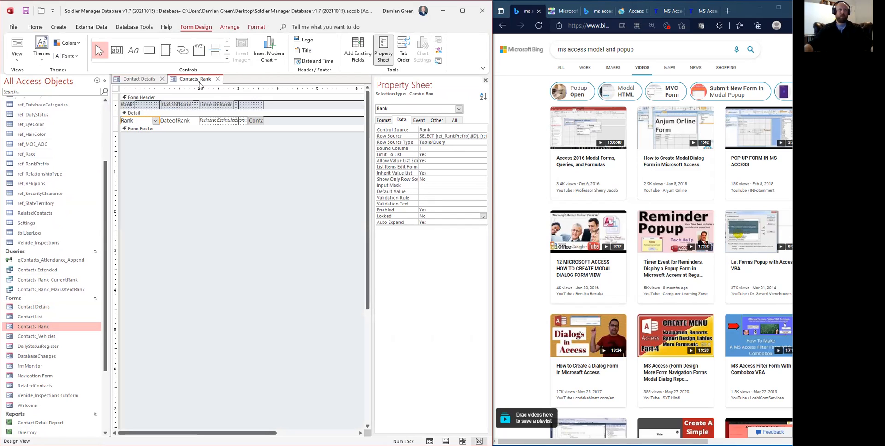
{"action": "left_click", "coordinate": [219, 80]}
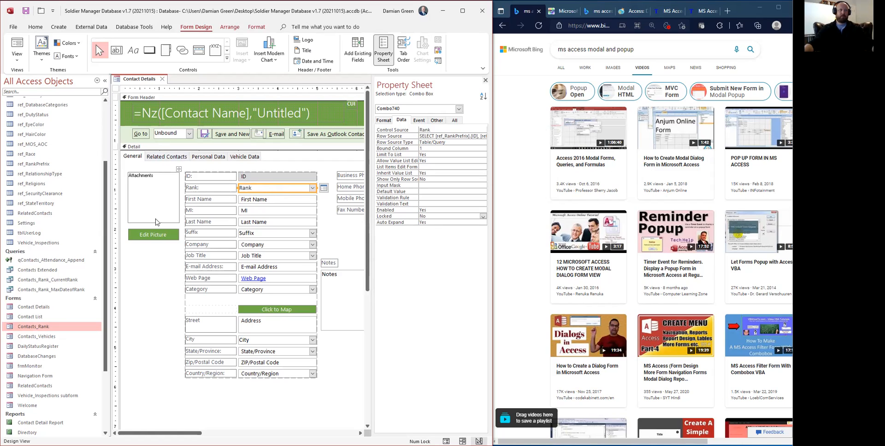
Examine the embedded OpenForm macro behind the cmdUpdateRank button's On Click event, and close the macro.
{"action": "left_click", "coordinate": [33, 316]}
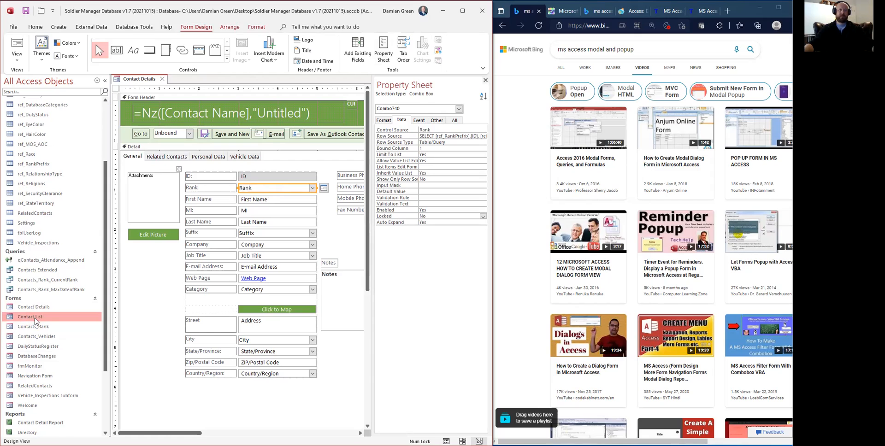
{"action": "left_click", "coordinate": [322, 191]}
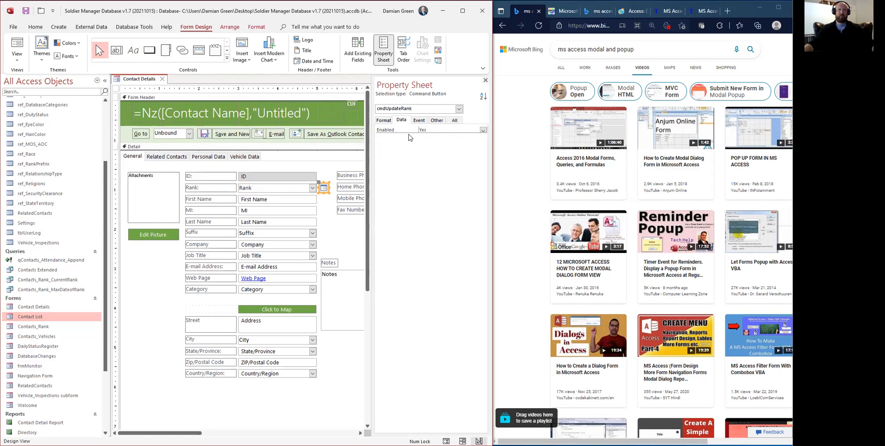
{"action": "left_click", "coordinate": [419, 121]}
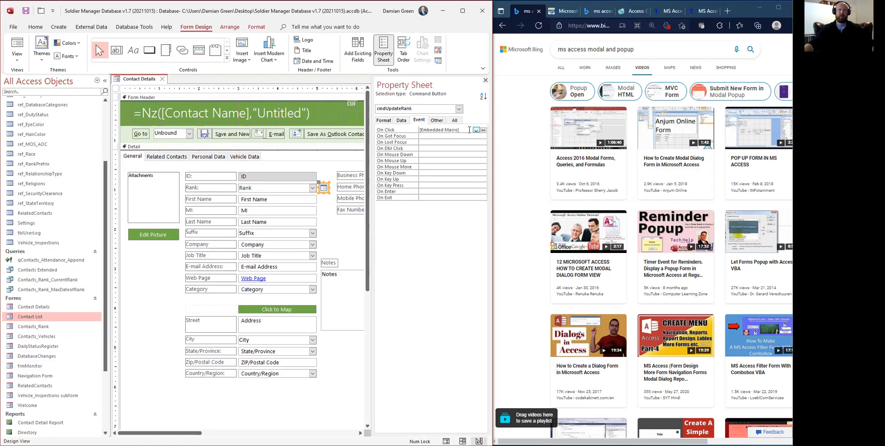
{"action": "left_click", "coordinate": [483, 130]}
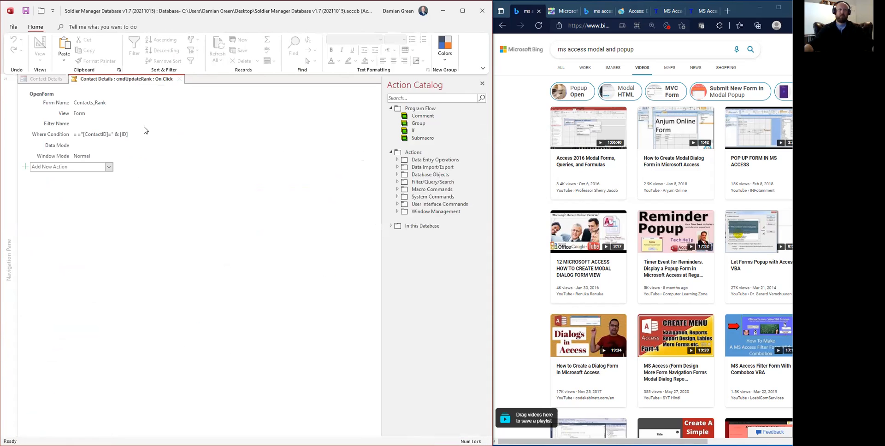
{"action": "mouse_move", "coordinate": [44, 96]}
{"action": "right_click", "coordinate": [160, 83]}
{"action": "left_click", "coordinate": [178, 103]}
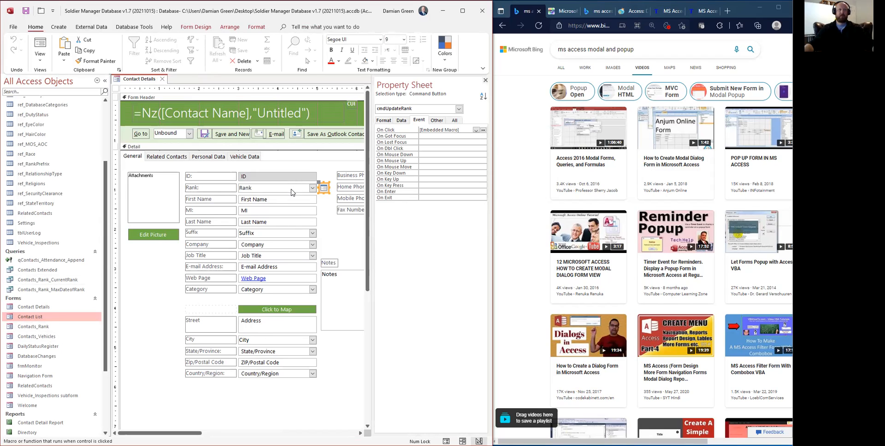
Toggle the Locked property of the Rank combo box, and close the Contact Details form.
{"action": "left_click", "coordinate": [290, 188]}
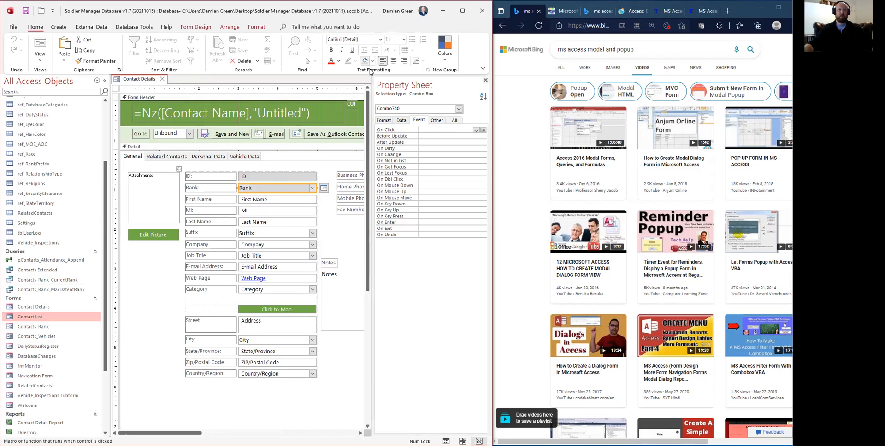
{"action": "left_click", "coordinate": [402, 120]}
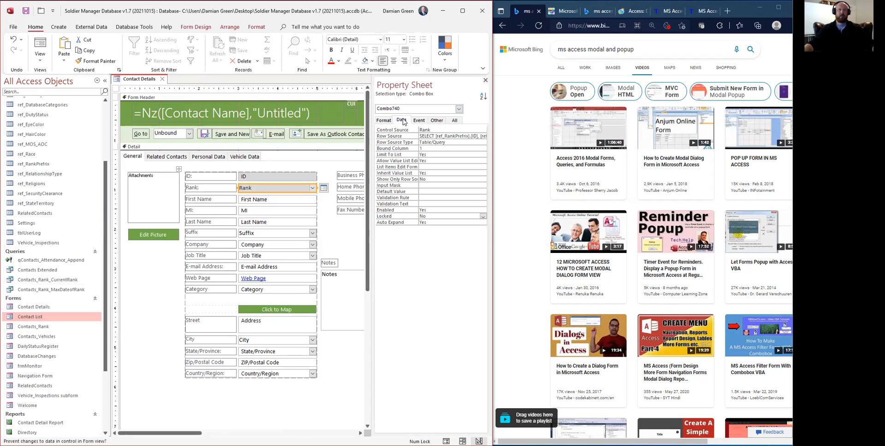
{"action": "double_click", "coordinate": [438, 217]}
{"action": "left_click", "coordinate": [419, 121]}
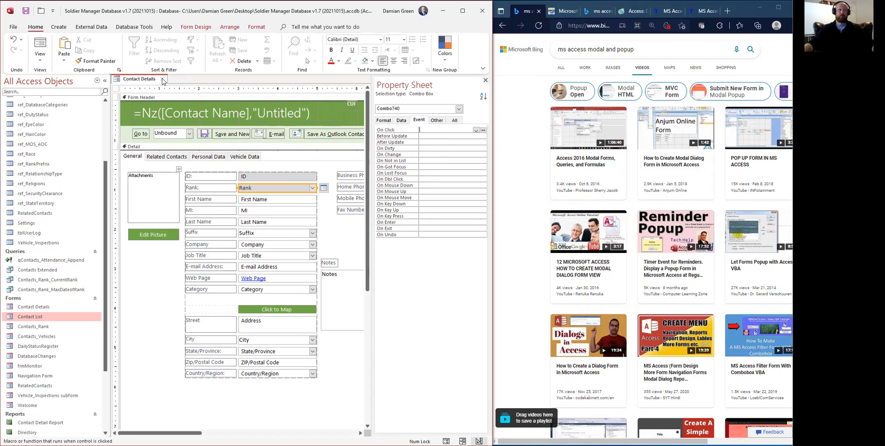
{"action": "left_click", "coordinate": [163, 82]}
{"action": "key", "text": "Escape"}
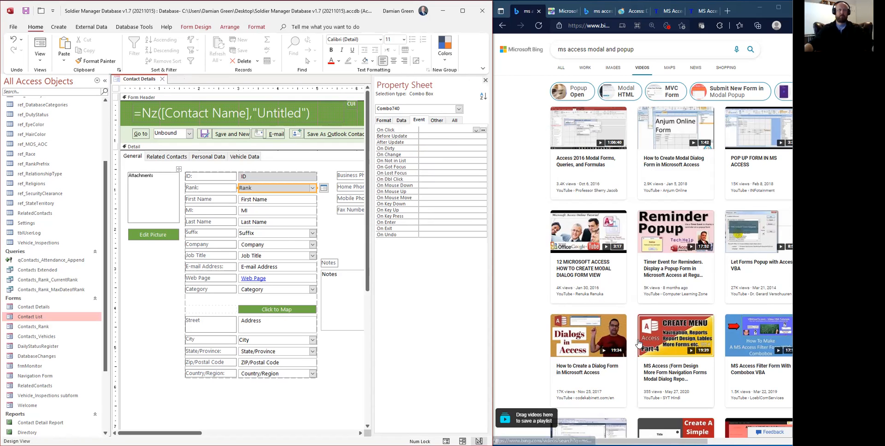
Open the Contacts_Rank form in Design View and display the event procedure behind its On Close event.
{"action": "left_click", "coordinate": [27, 328]}
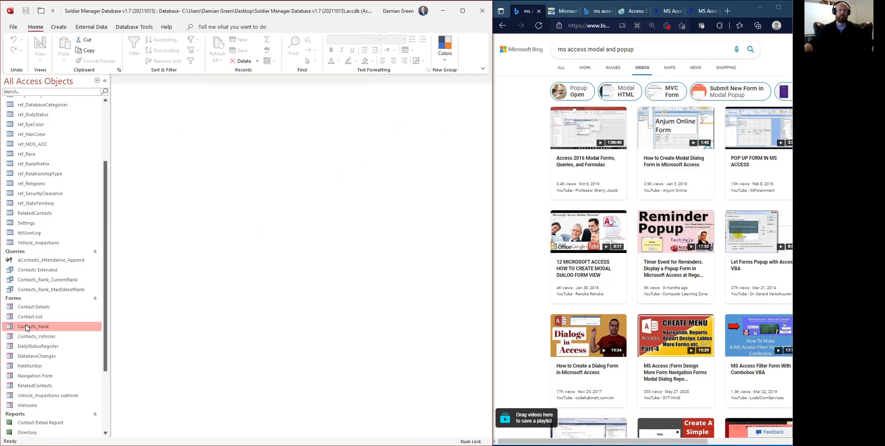
{"action": "right_click", "coordinate": [27, 328]}
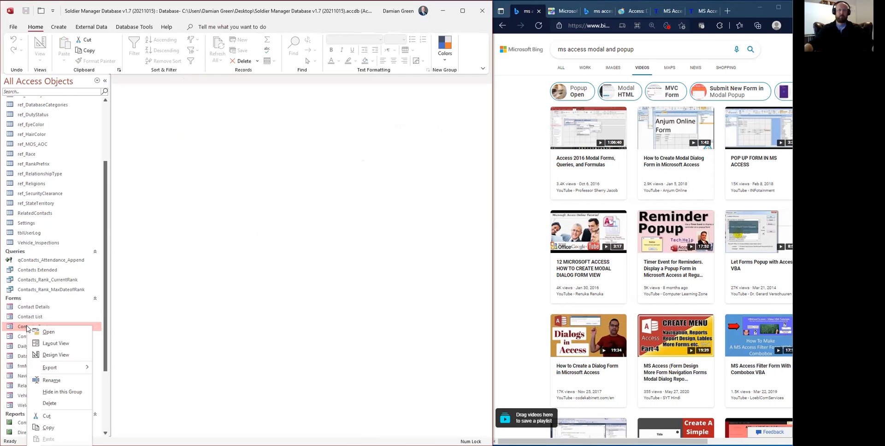
{"action": "left_click", "coordinate": [67, 358]}
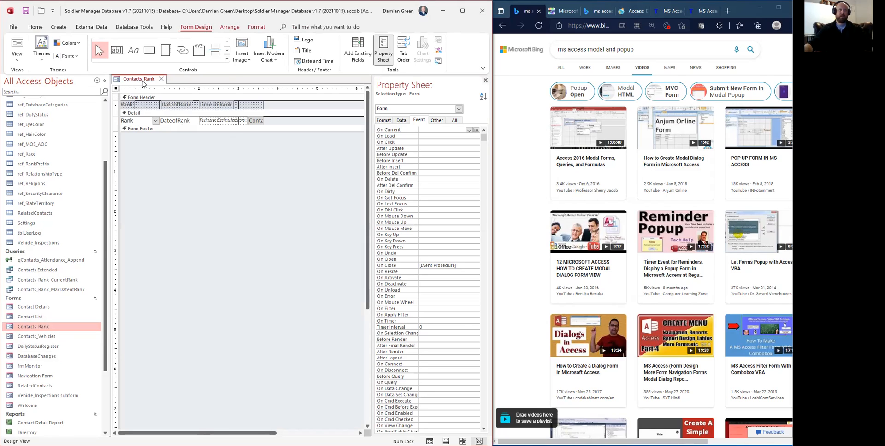
{"action": "left_click", "coordinate": [465, 266]}
{"action": "left_click", "coordinate": [477, 266]}
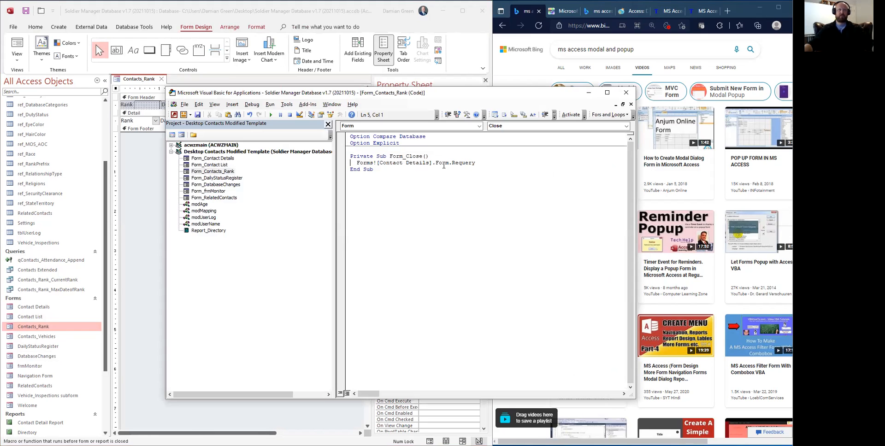
Examine the Contact Details requery statement in the Form_Close procedure, and close the code editor and the Contacts_Rank form.
{"action": "double_click", "coordinate": [461, 163]}
{"action": "double_click", "coordinate": [441, 163]}
{"action": "left_click_drag", "start_coordinate": [380, 165], "coordinate": [422, 167]}
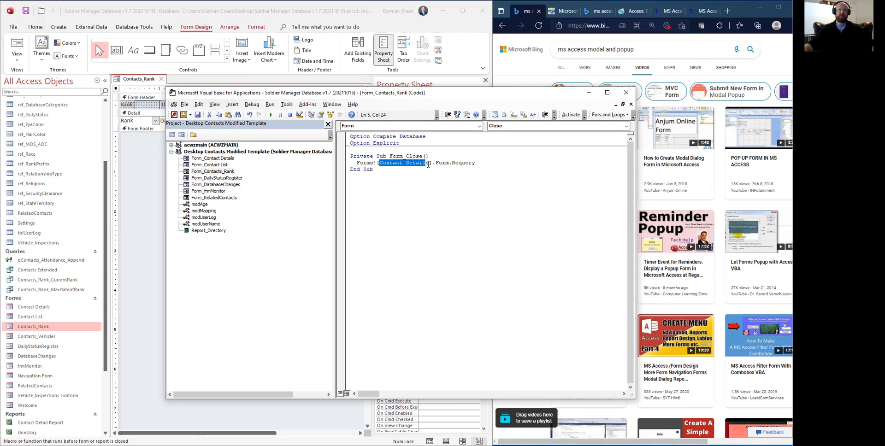
{"action": "left_click", "coordinate": [414, 218]}
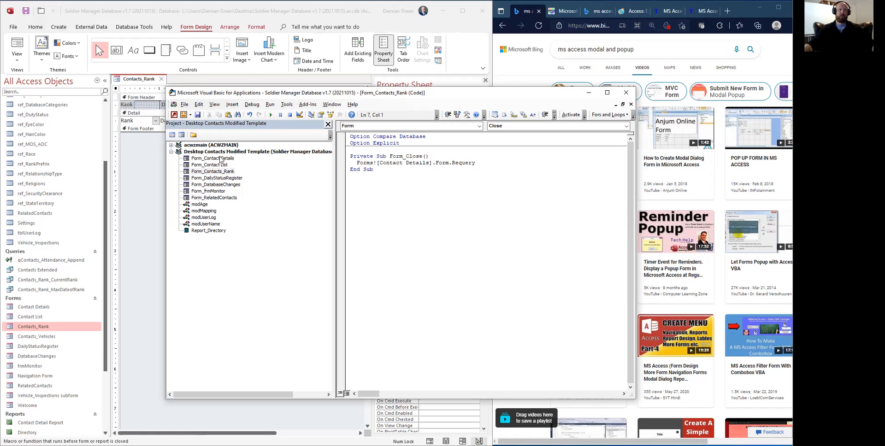
{"action": "left_click", "coordinate": [625, 94]}
{"action": "left_click", "coordinate": [161, 80]}
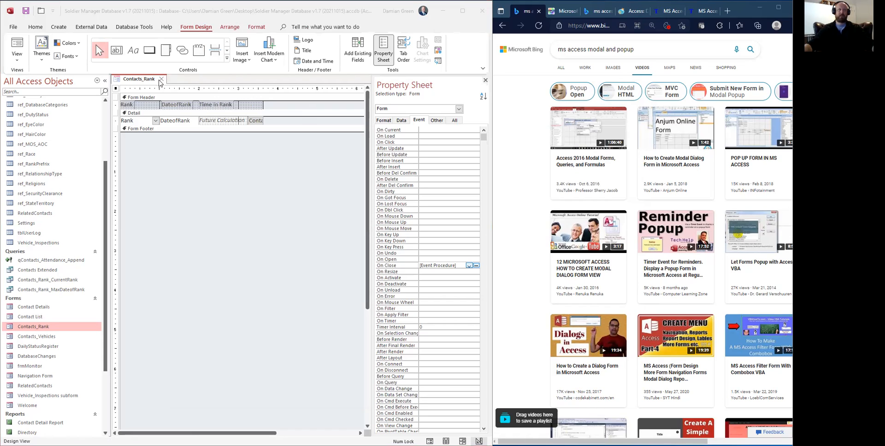
{"action": "left_click", "coordinate": [636, 340]}
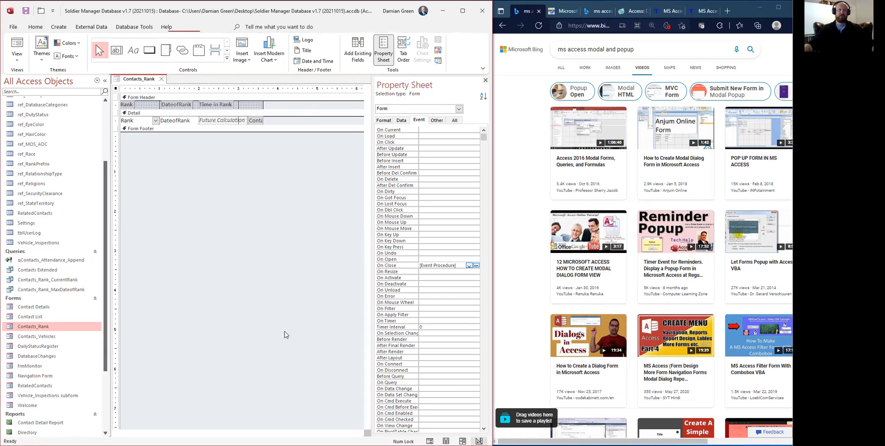
Open the Contact Details form and inspect the choices in its Rank list without changing the rank.
{"action": "double_click", "coordinate": [38, 307]}
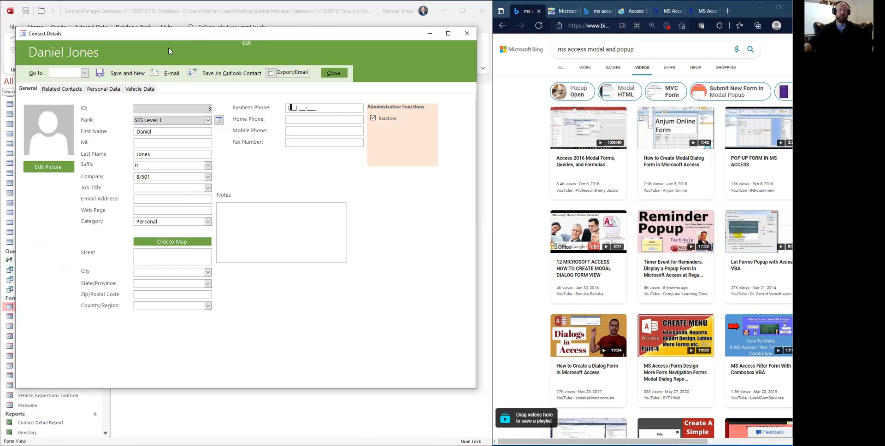
{"action": "left_click", "coordinate": [208, 120]}
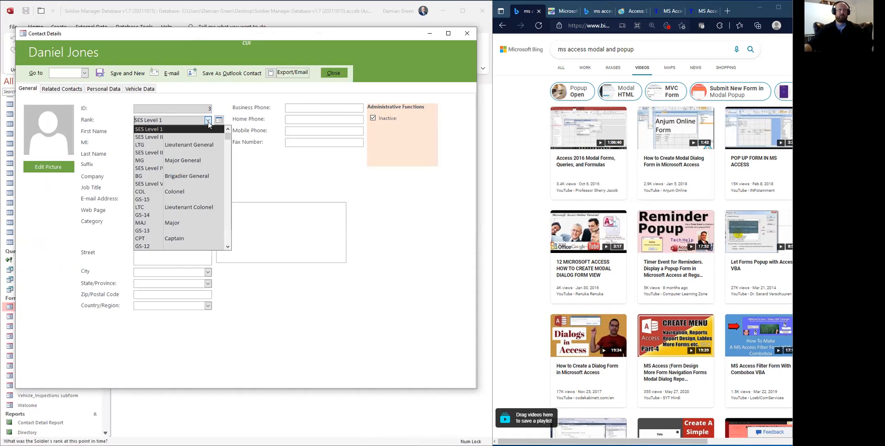
{"action": "left_click", "coordinate": [208, 121]}
{"action": "left_click", "coordinate": [208, 121]}
{"action": "left_click", "coordinate": [208, 120]}
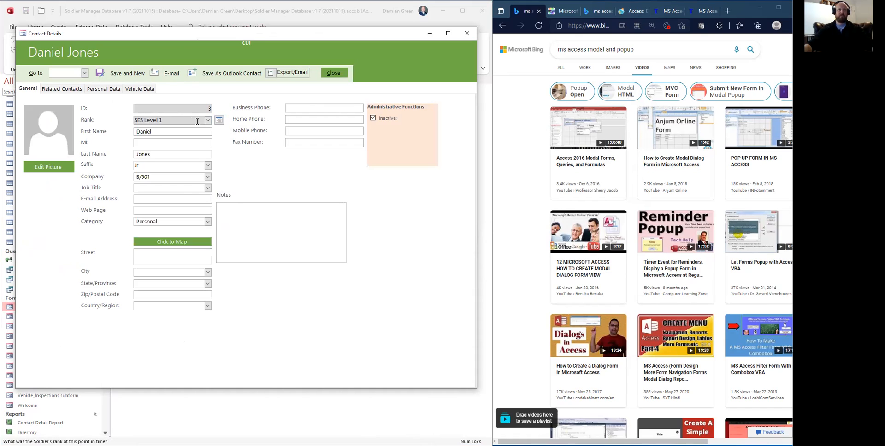
Set the rank of the 10/20/2021 entry in the contact's rank history to LTG, and close the Contacts_Rank and Contact Details forms.
{"action": "left_click", "coordinate": [220, 122]}
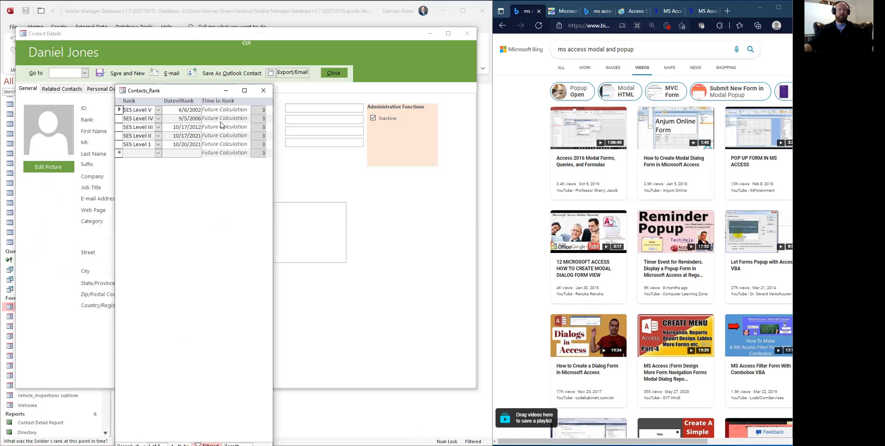
{"action": "left_click", "coordinate": [158, 147]}
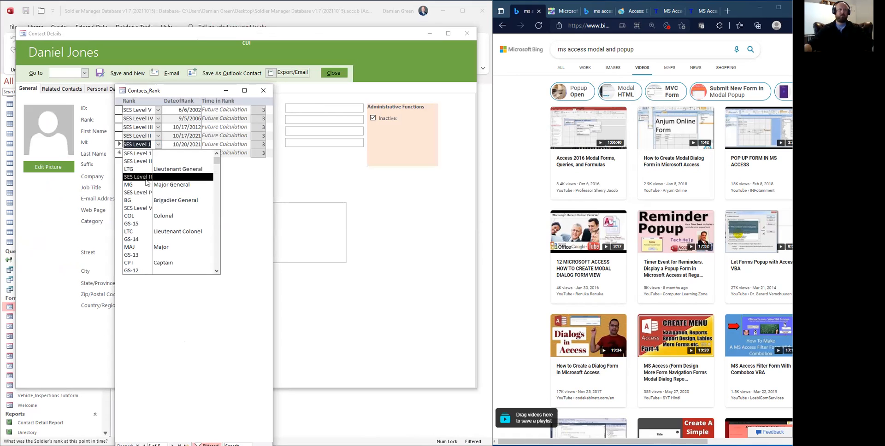
{"action": "left_click", "coordinate": [130, 168]}
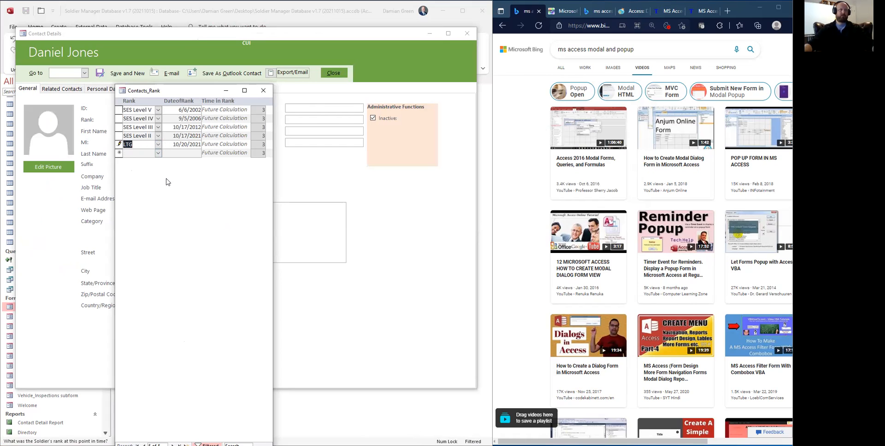
{"action": "left_click", "coordinate": [263, 90]}
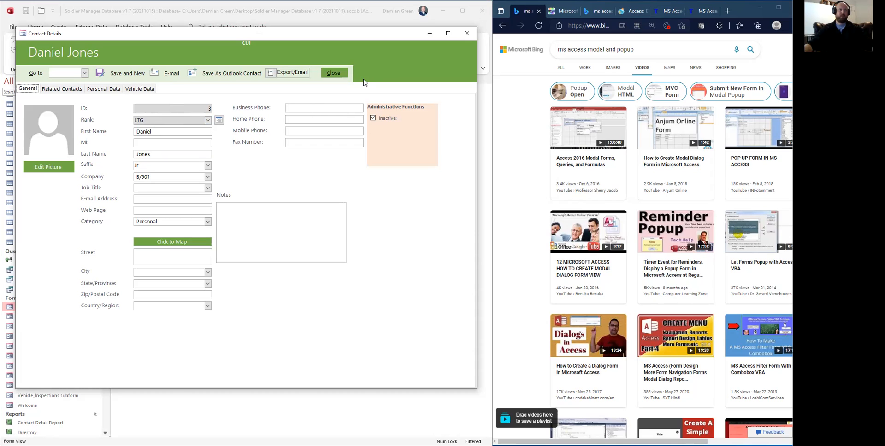
{"action": "left_click", "coordinate": [334, 73]}
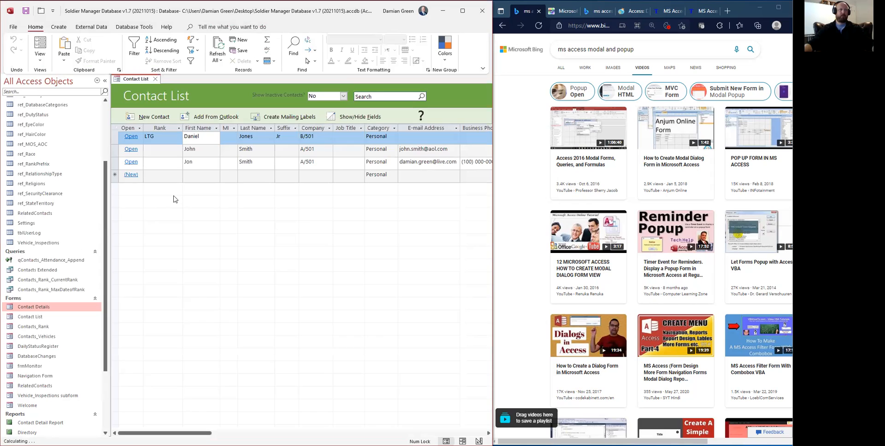